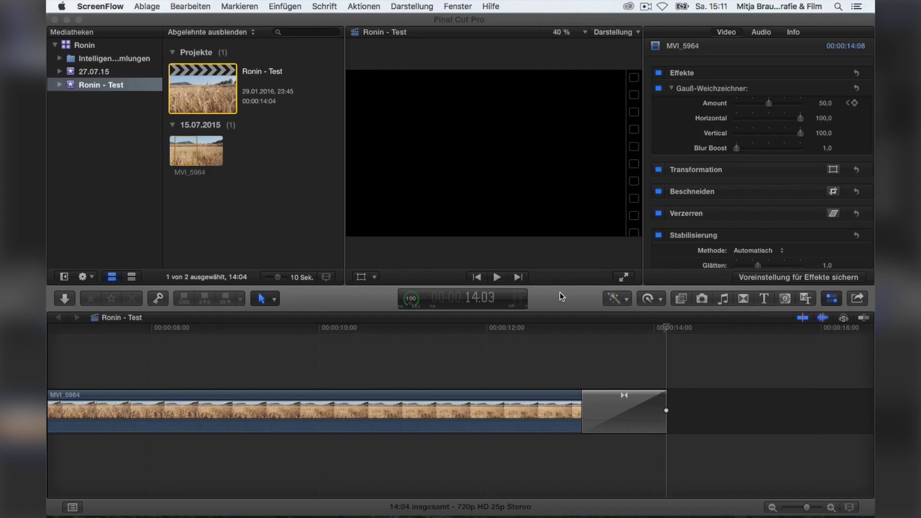
# Step: Launch Automator through Spotlight and create a new Programm (application) document
pyautogui.press('super+space')
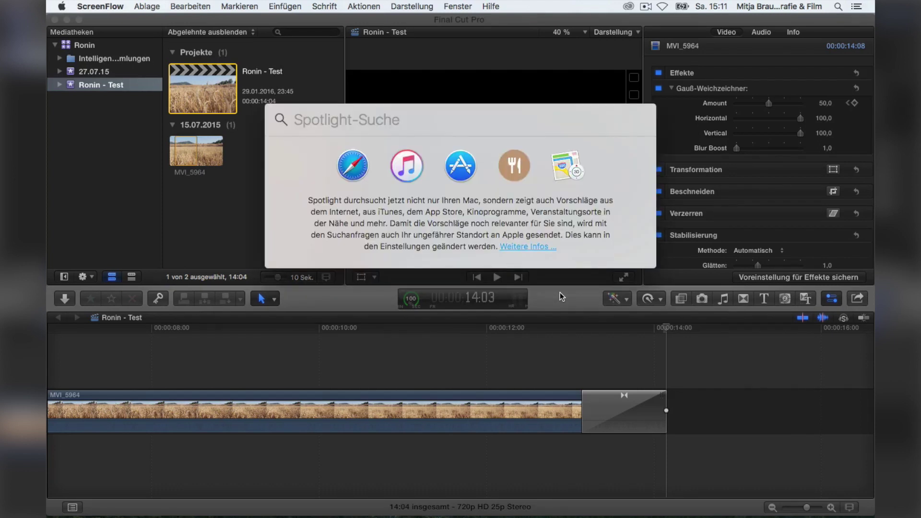
pyautogui.write('Auto')
pyautogui.press('Return')
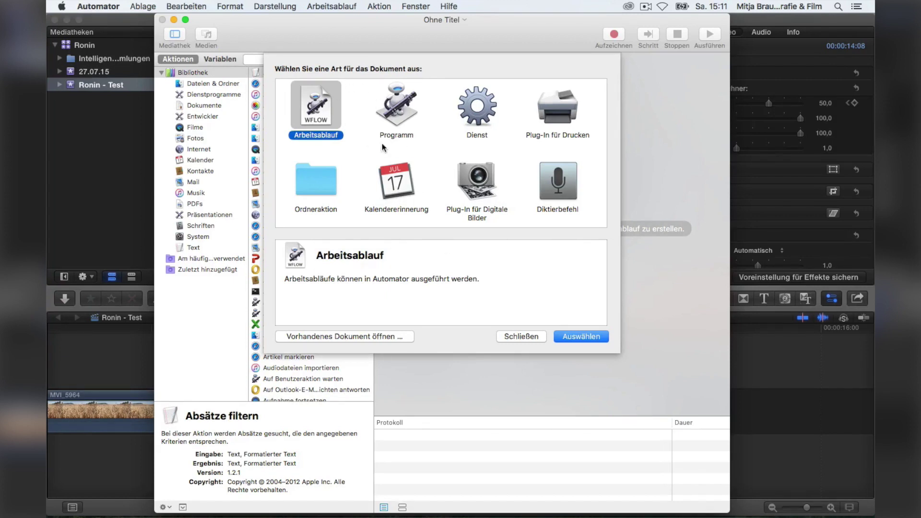
pyautogui.click(398, 106)
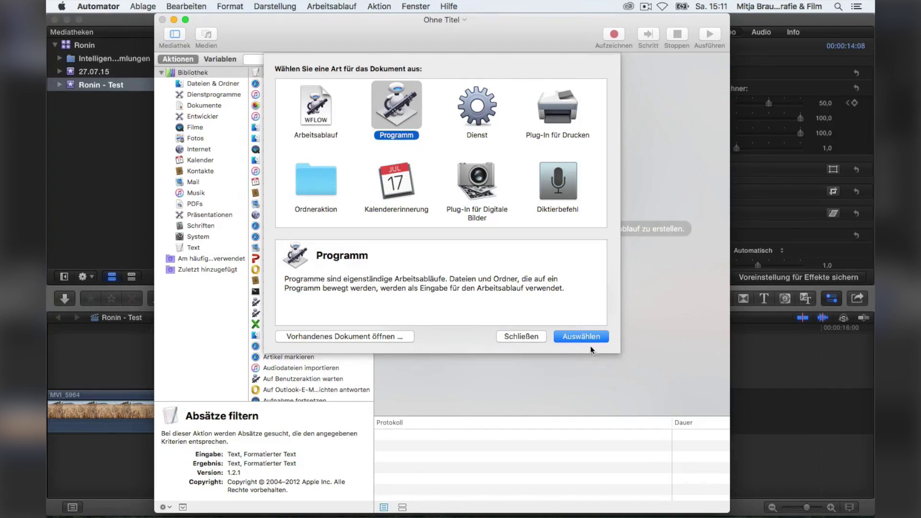
pyautogui.click(574, 335)
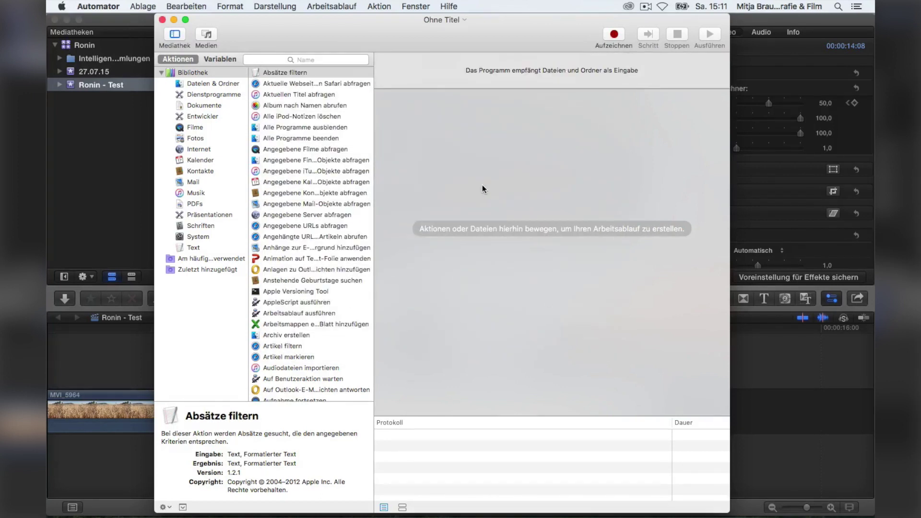
# Step: Search the actions for 'Programm' and add Programm starten to the workflow
pyautogui.click(307, 60)
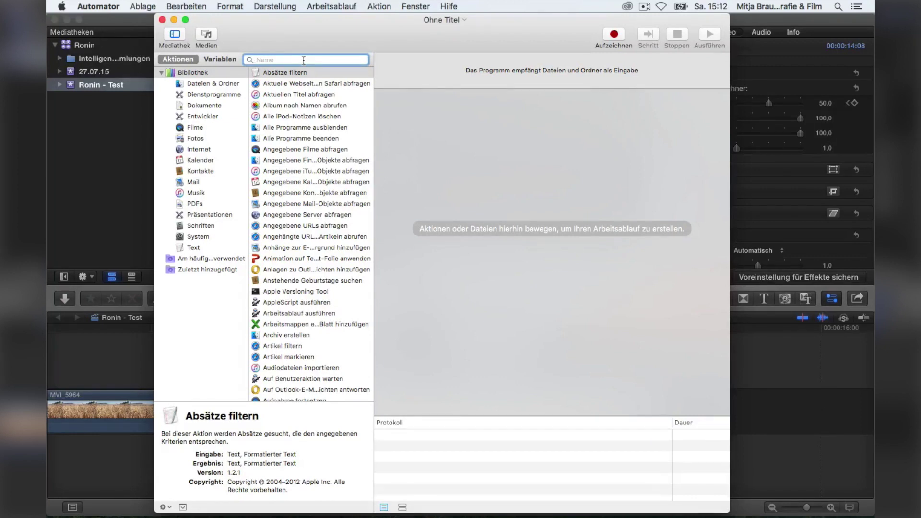
pyautogui.write('Mail')
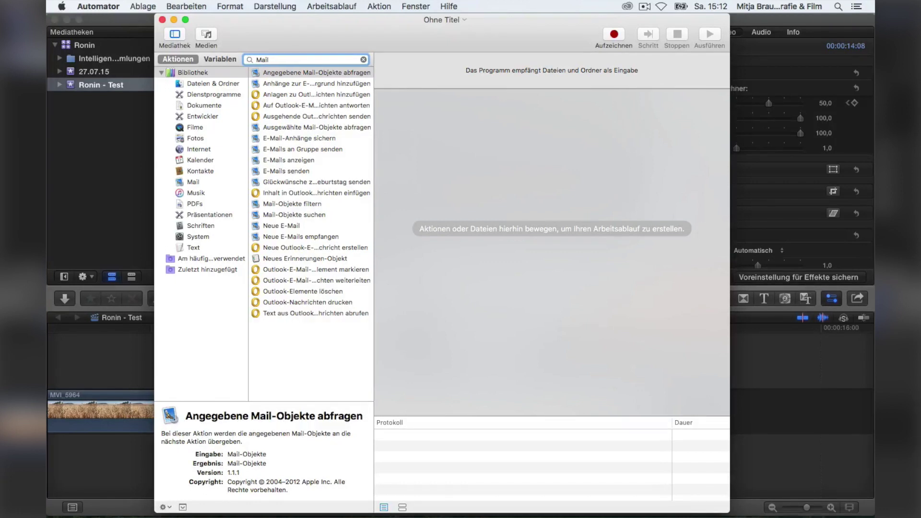
pyautogui.doubleClick(297, 61)
pyautogui.write('Programm')
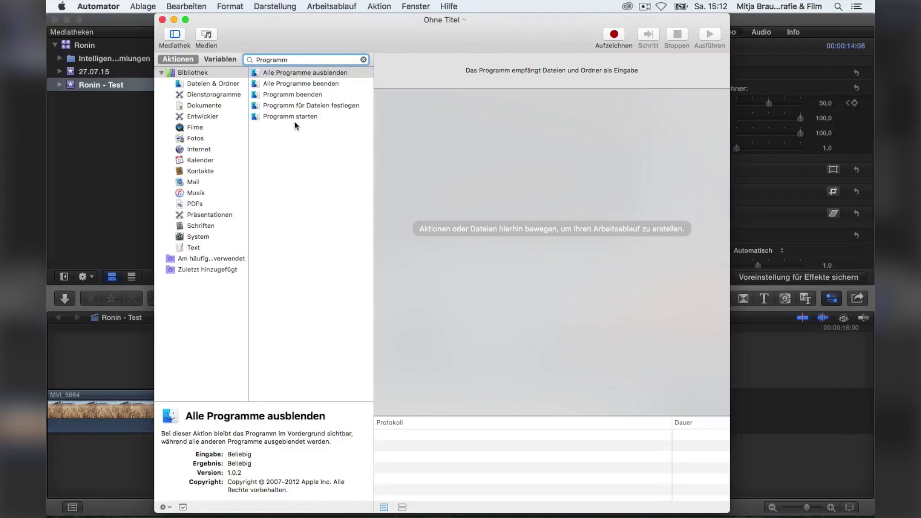
pyautogui.click(288, 117)
pyautogui.moveTo(278, 117); pyautogui.dragTo(503, 157)
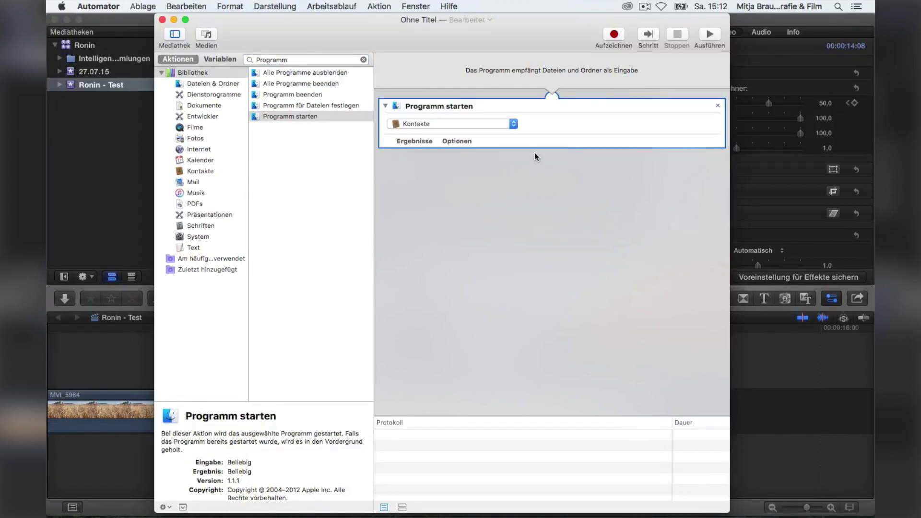
# Step: Set Programm starten to launch Mail and enable Eingabe dieser Aktion ignorieren
pyautogui.click(479, 125)
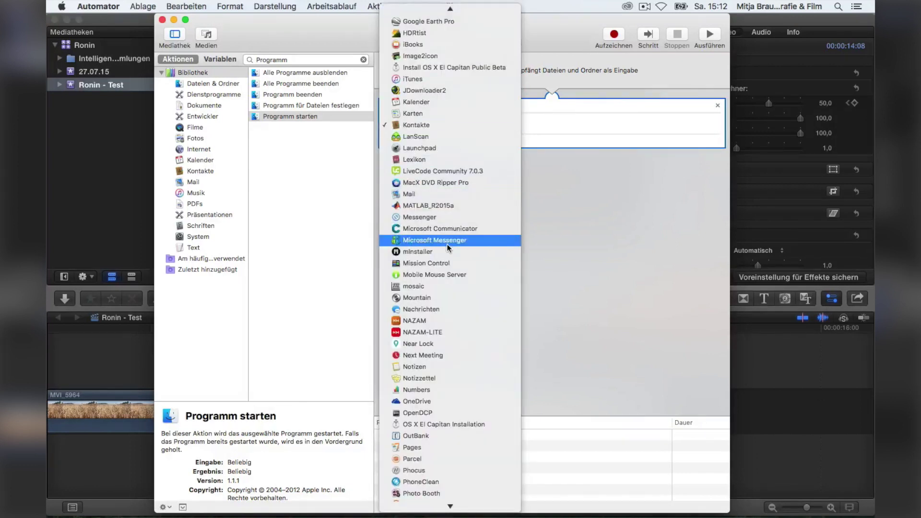
pyautogui.write('mail')
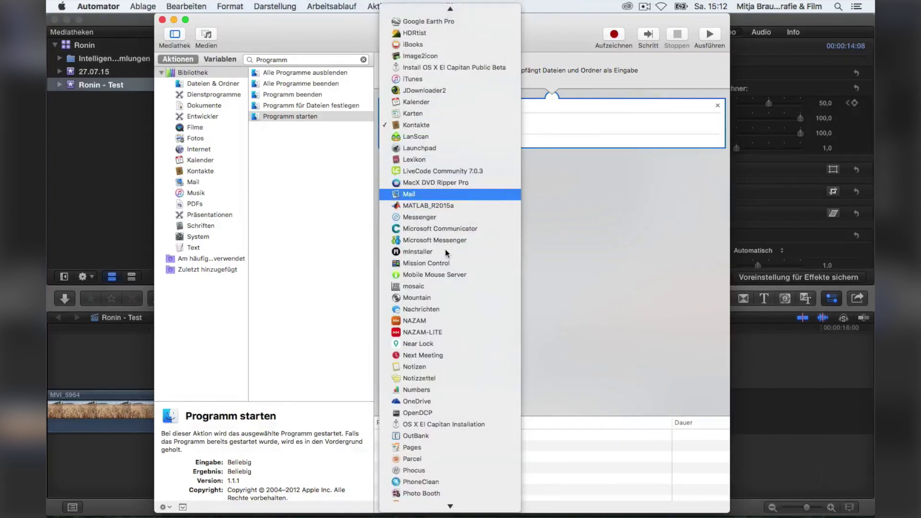
pyautogui.press('Return')
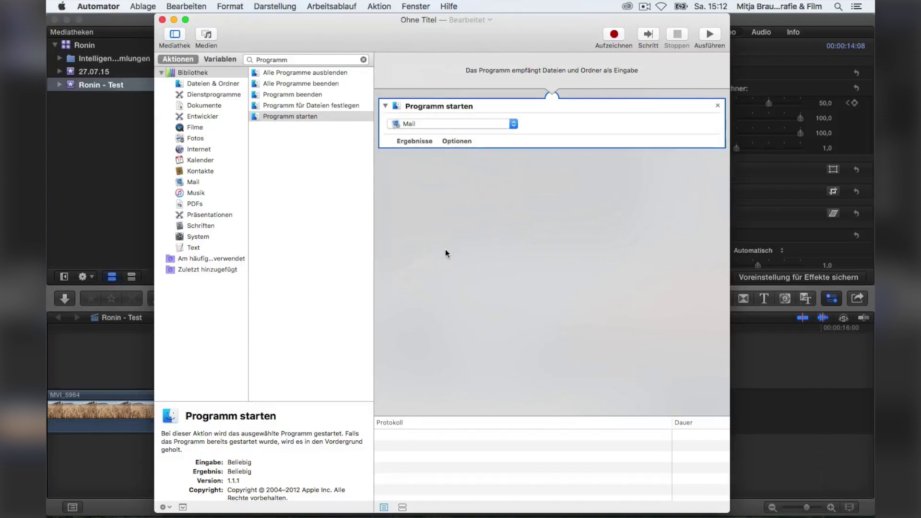
pyautogui.click(453, 141)
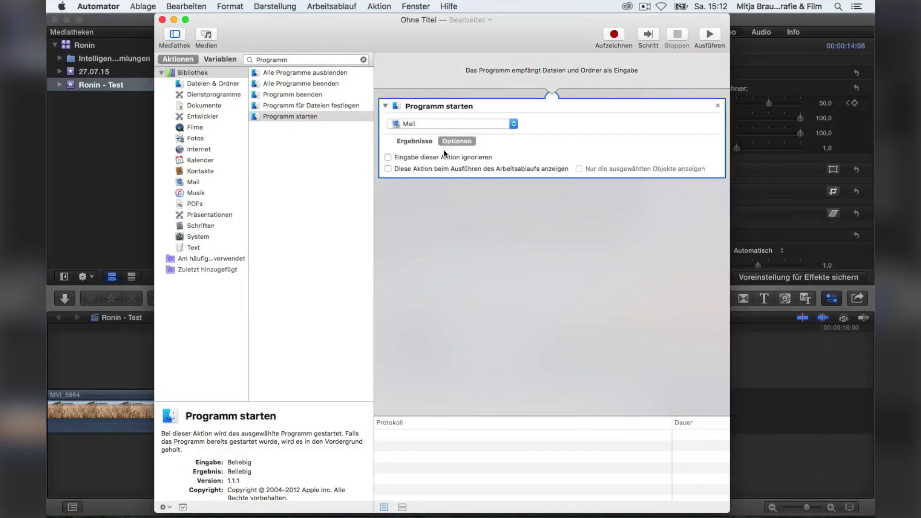
pyautogui.click(428, 159)
pyautogui.click(474, 245)
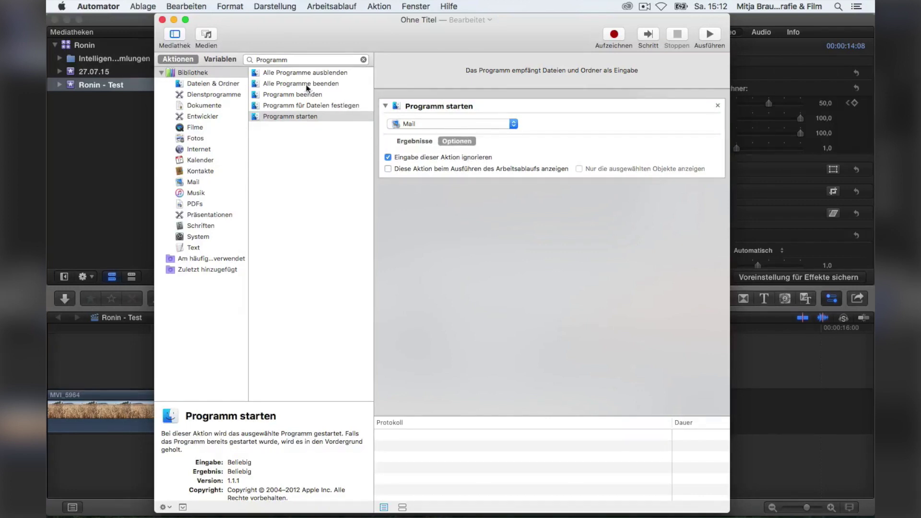
# Step: Add the Neue E-Mail action below the launch step and enter the recipient's e-mail address
pyautogui.click(302, 61)
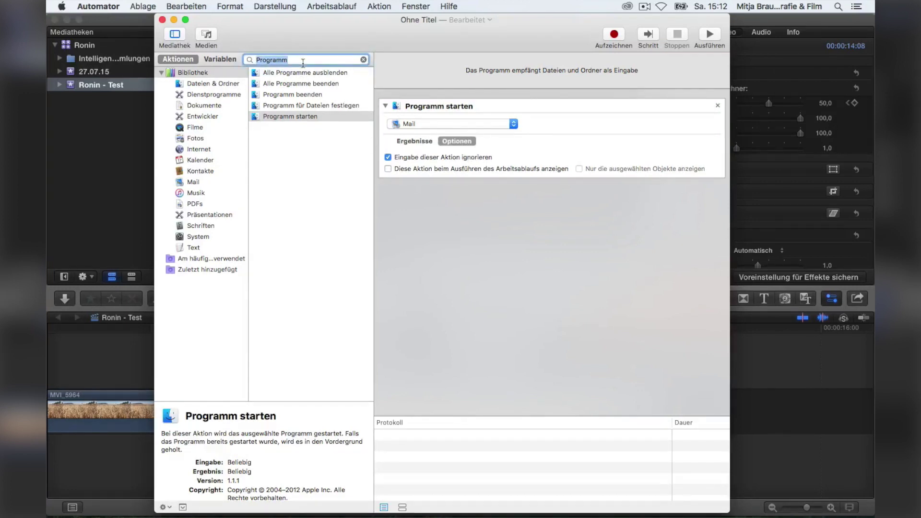
pyautogui.write('Mail')
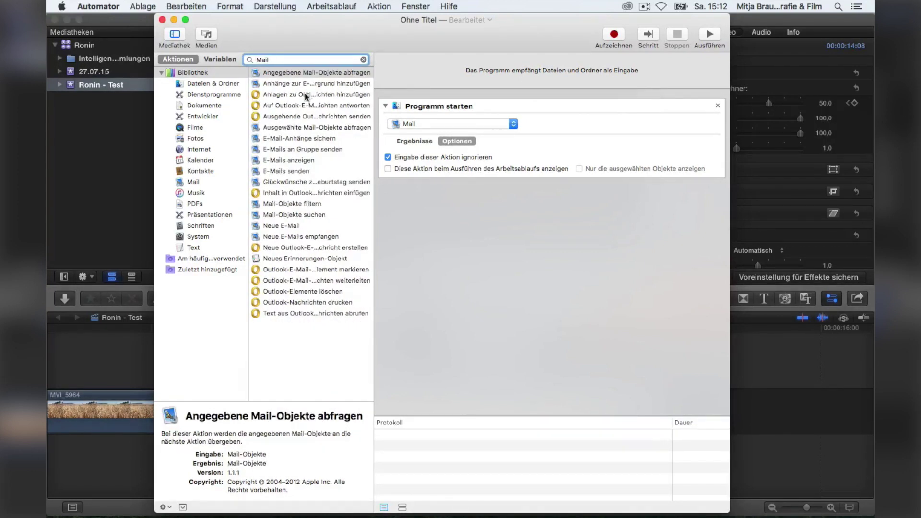
pyautogui.moveTo(286, 224); pyautogui.dragTo(492, 250)
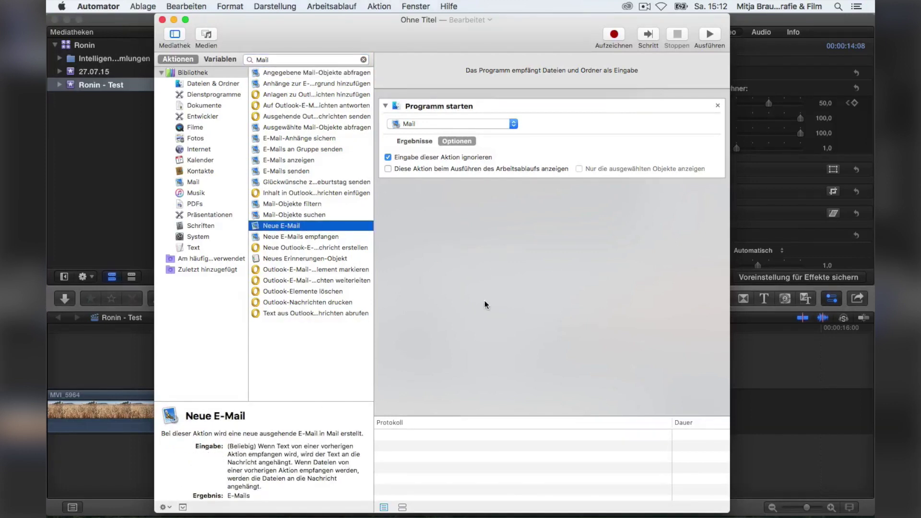
pyautogui.click(463, 211)
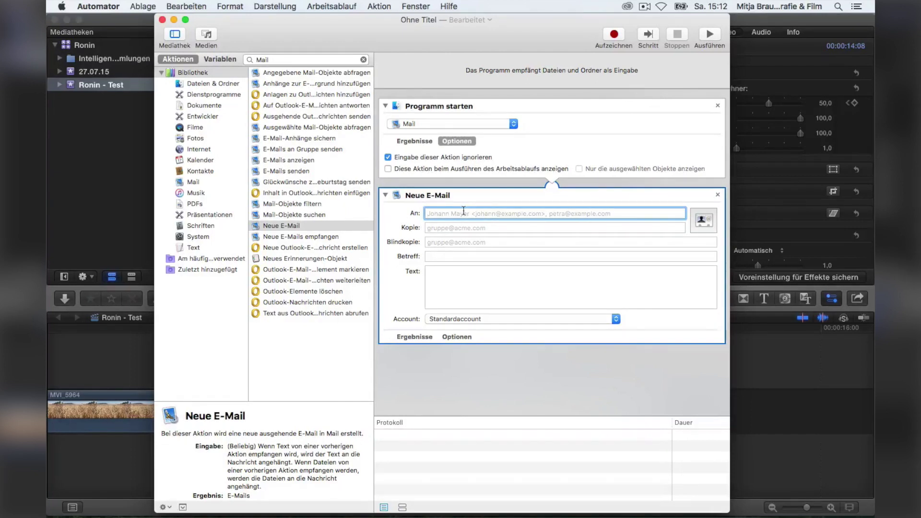
# Step: Give the message subject 'Exportvorgang beendet' and body 'Hurraaaay!!!', keeping Standardaccount
pyautogui.press('Tab')
pyautogui.press('Tab')
pyautogui.press('Tab')
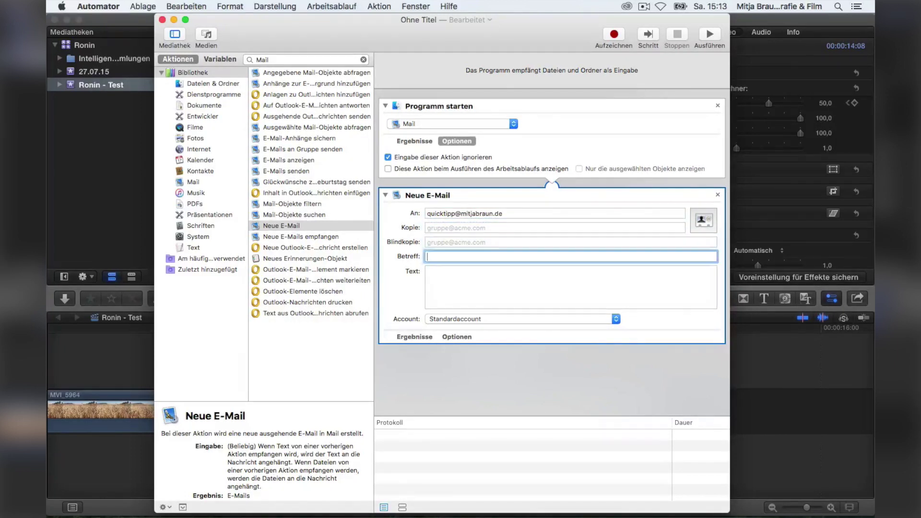
pyautogui.write('Exportvorgan')
pyautogui.write('g beendet')
pyautogui.press('Tab')
pyautogui.write('Hurraaaay!!!')
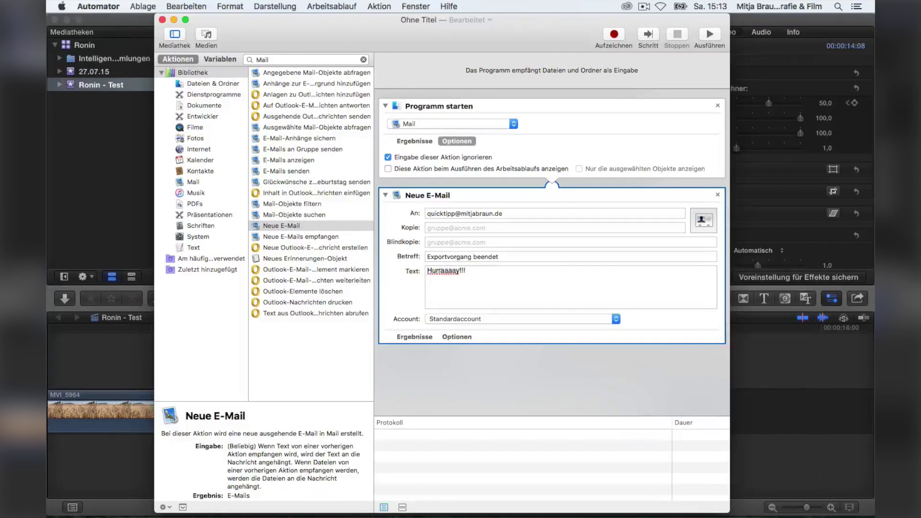
pyautogui.click(484, 318)
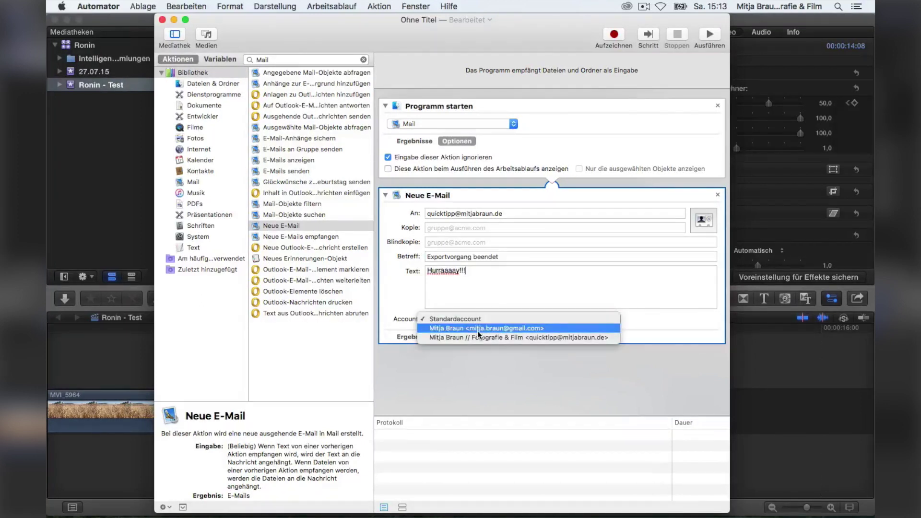
pyautogui.click(479, 318)
pyautogui.click(454, 337)
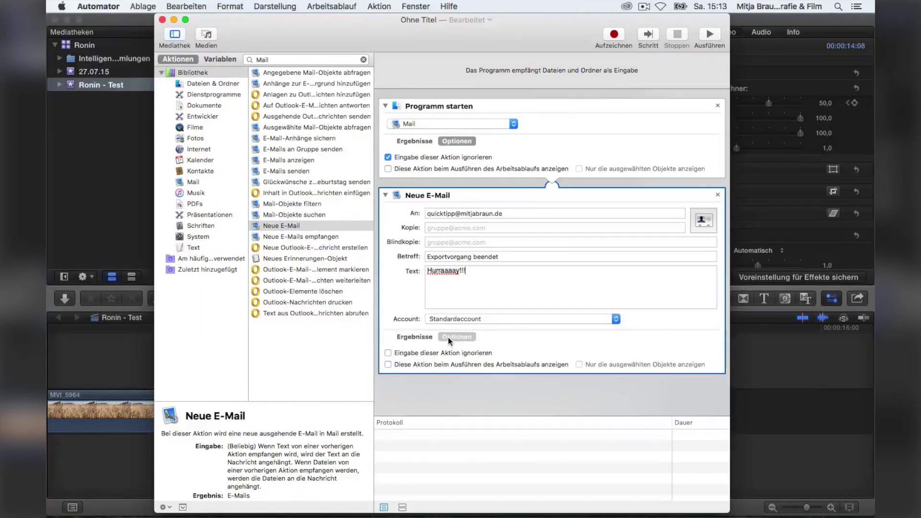
pyautogui.click(456, 337)
pyautogui.click(511, 365)
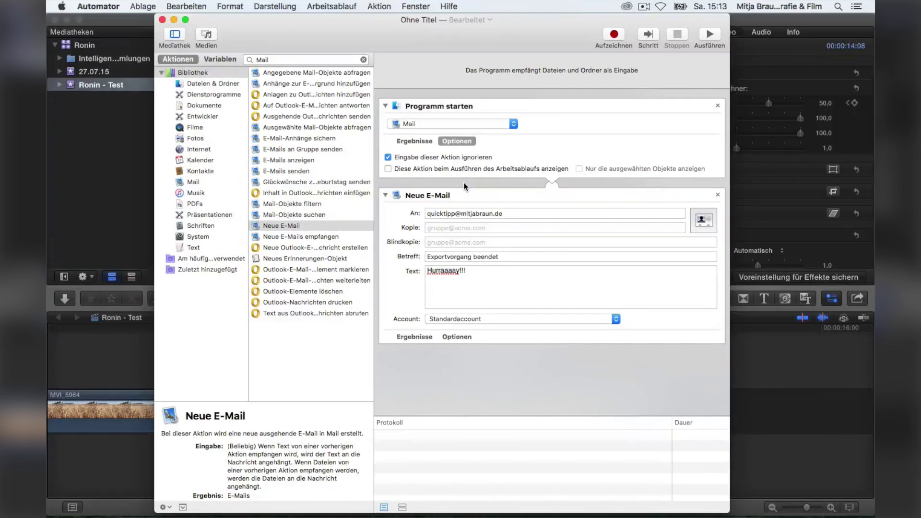
# Step: Append the E-Mails senden action after the Neue E-Mail step
pyautogui.click(311, 58)
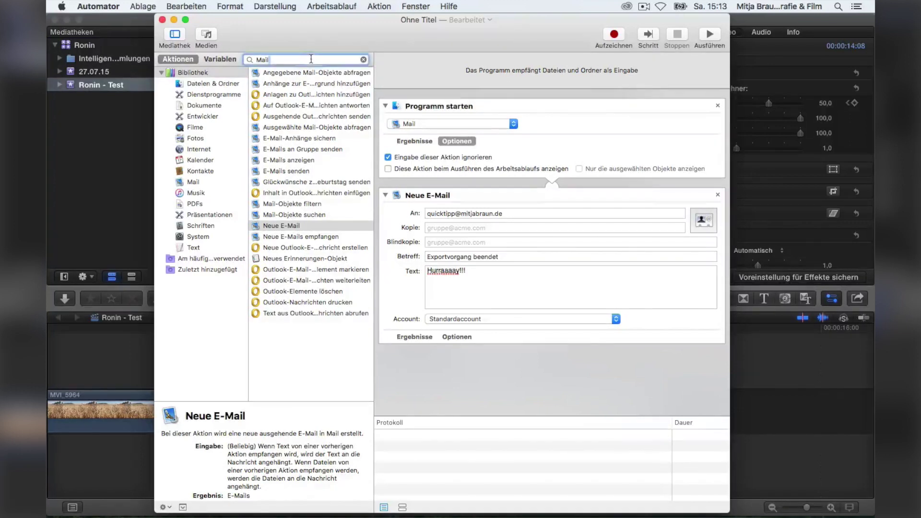
pyautogui.click(293, 172)
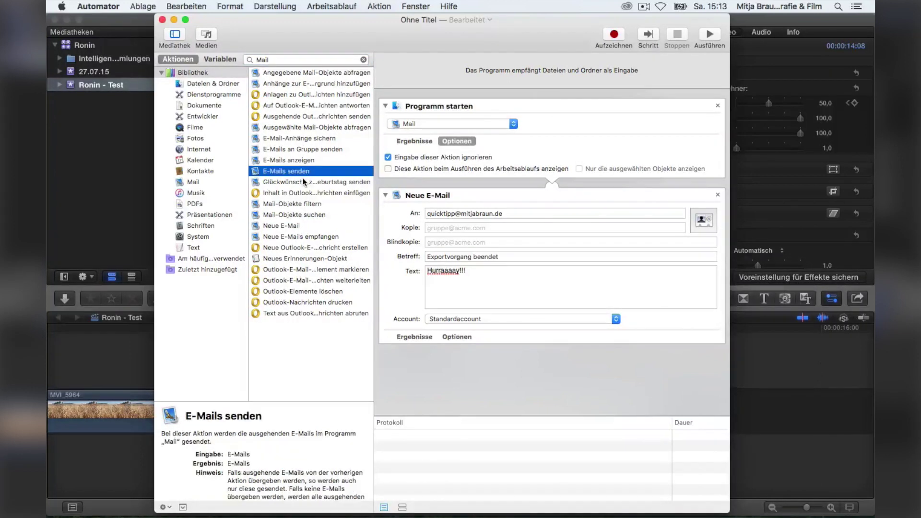
pyautogui.moveTo(282, 172); pyautogui.dragTo(502, 372)
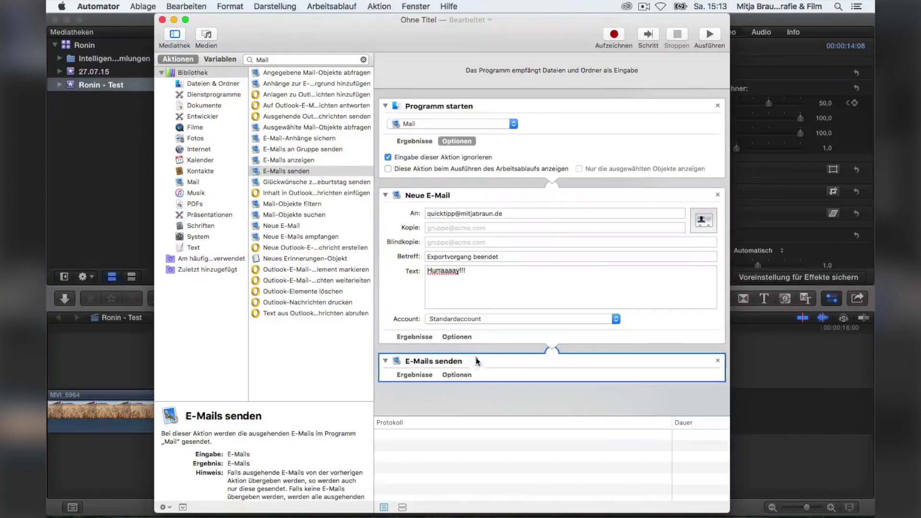
pyautogui.click(460, 377)
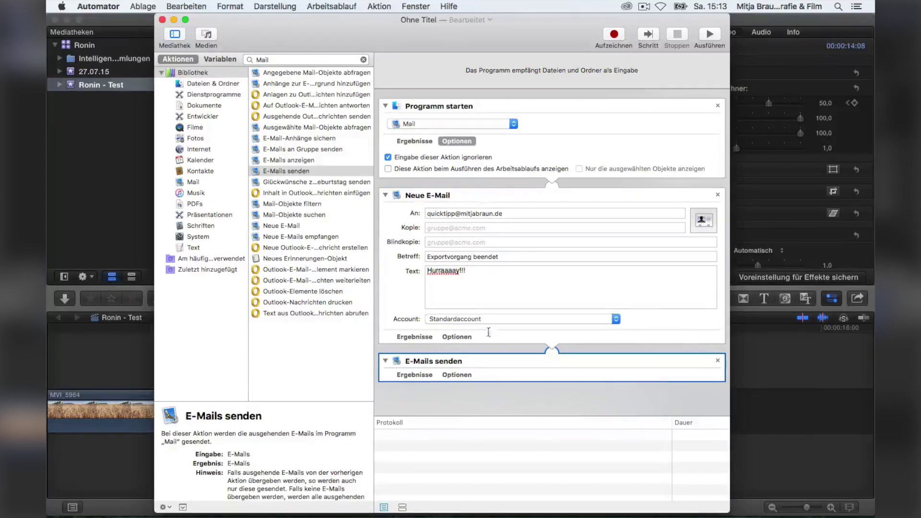
# Step: Insert a Pause action of 10 Sekunden just before E-Mails senden
pyautogui.click(309, 60)
pyautogui.press('super+a')
pyautogui.write('Pause')
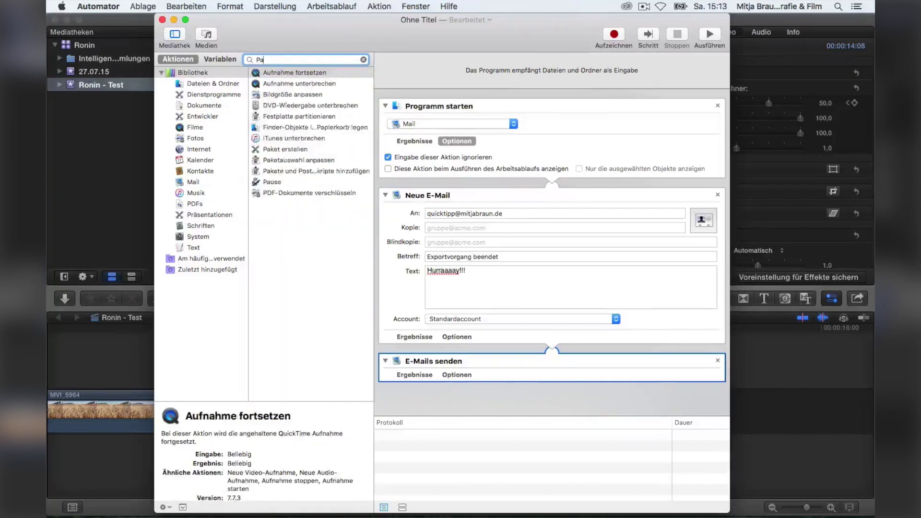
pyautogui.moveTo(271, 116)
pyautogui.mouseDown()
pyautogui.moveTo(472, 308)
pyautogui.moveTo(481, 349)
pyautogui.mouseUp()
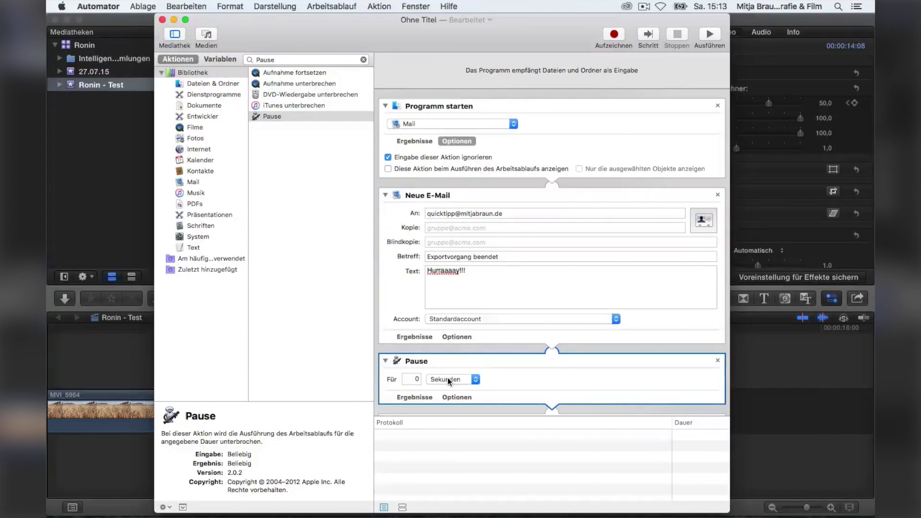
pyautogui.doubleClick(415, 376)
pyautogui.write('10')
pyautogui.click(455, 349)
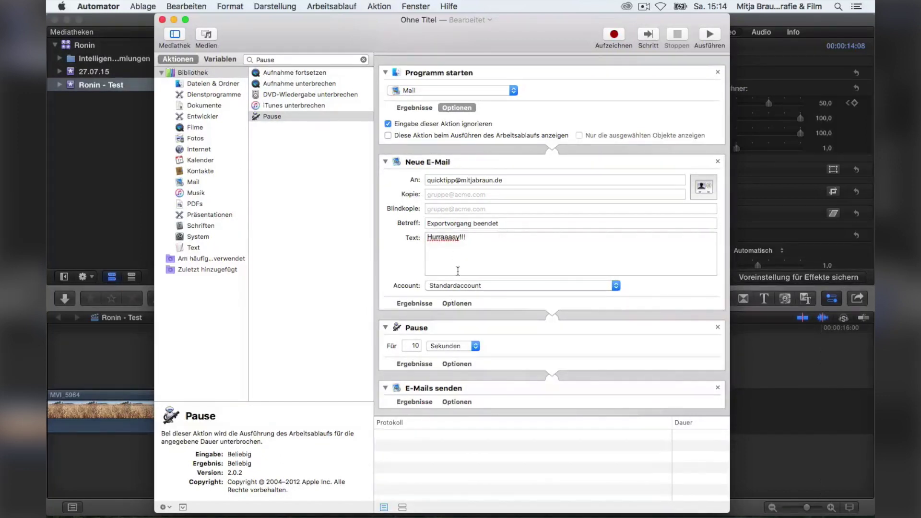
pyautogui.scroll(-1, 474, 335)
pyautogui.scroll(3, 474, 335)
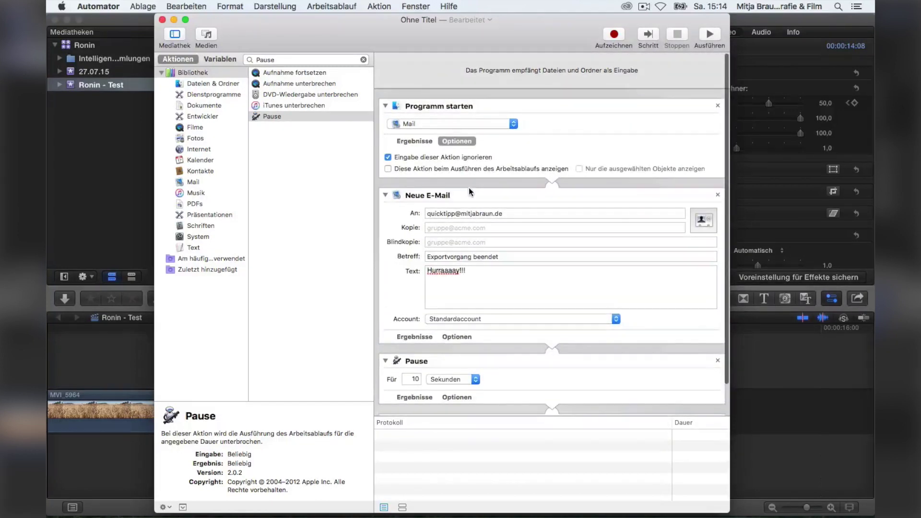
pyautogui.scroll(-1, 443, 110)
pyautogui.scroll(1, 442, 108)
pyautogui.click(440, 105)
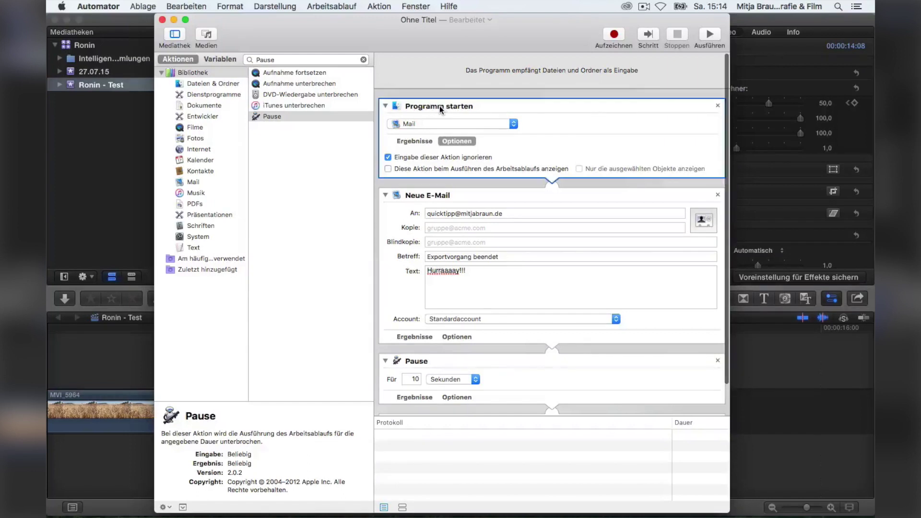
pyautogui.click(472, 141)
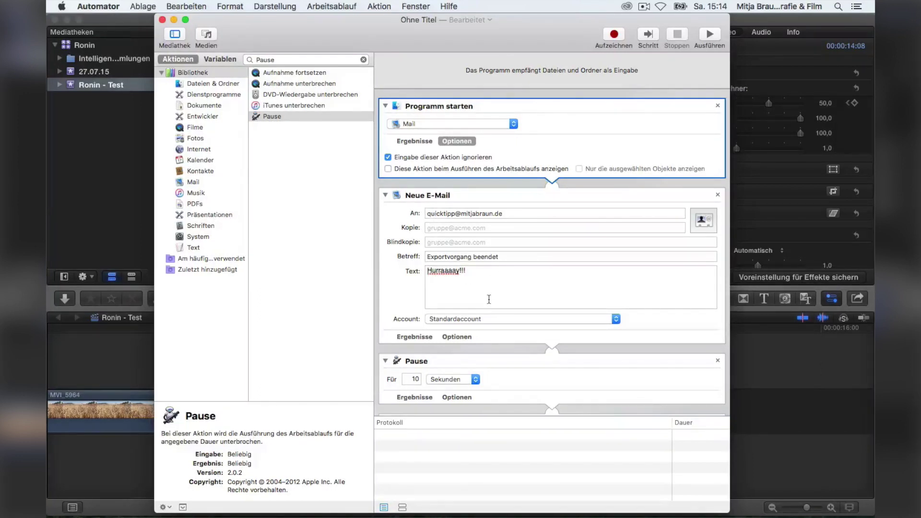
pyautogui.scroll(-3, 469, 335)
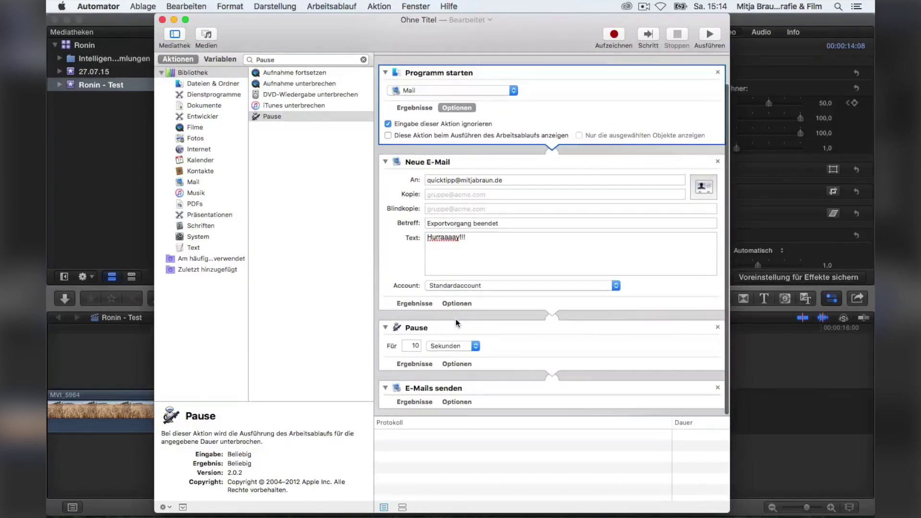
pyautogui.click(457, 375)
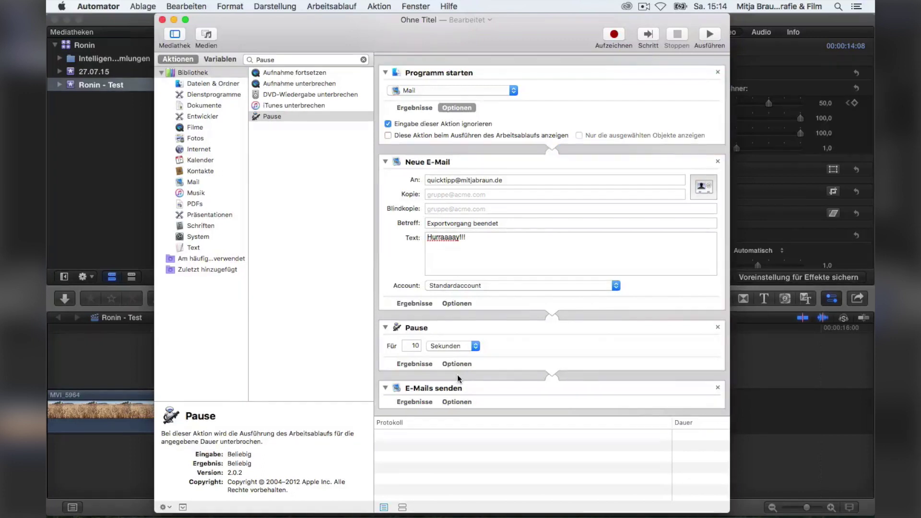
# Step: Save the app as Export to Mail on the desktop, replacing the old copy, and hide Automator
pyautogui.press('super+s')
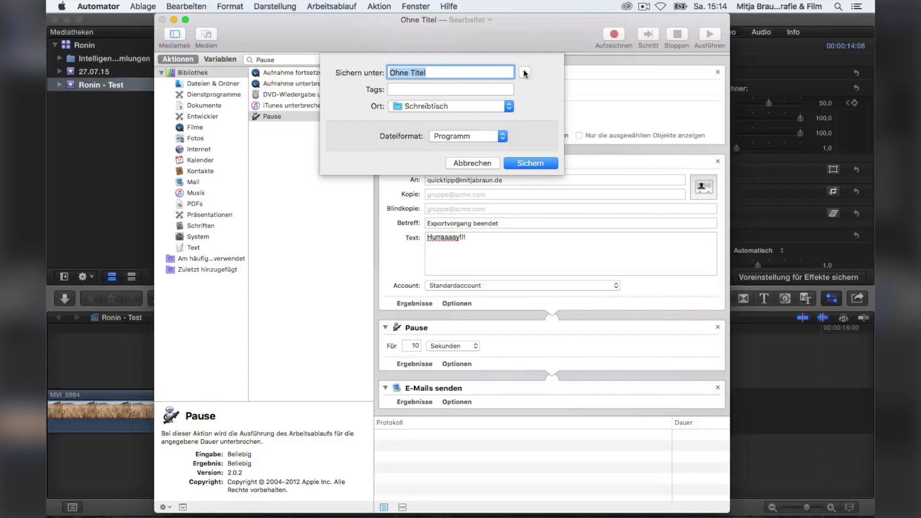
pyautogui.click(525, 73)
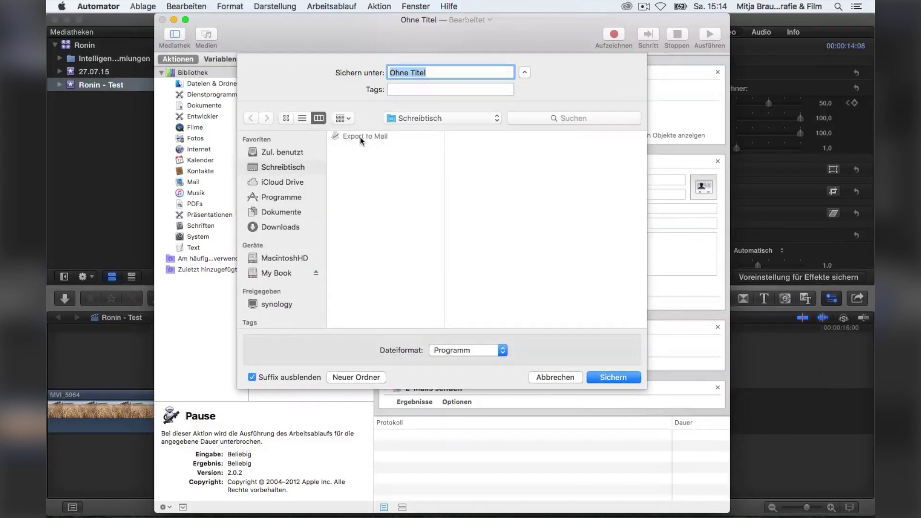
pyautogui.click(367, 138)
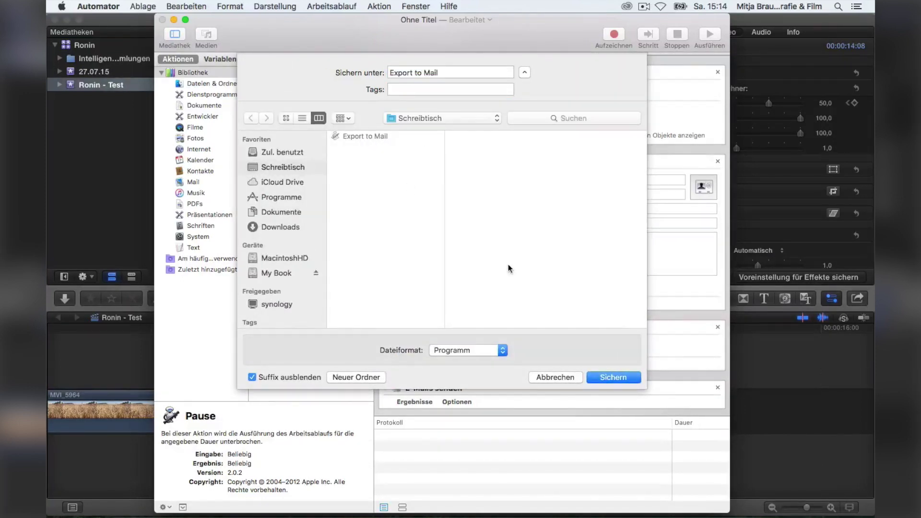
pyautogui.click(606, 376)
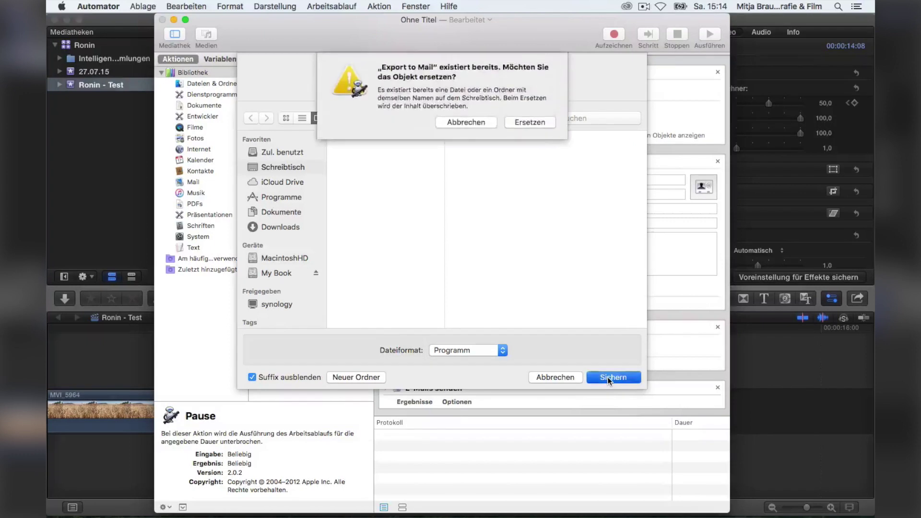
pyautogui.click(530, 122)
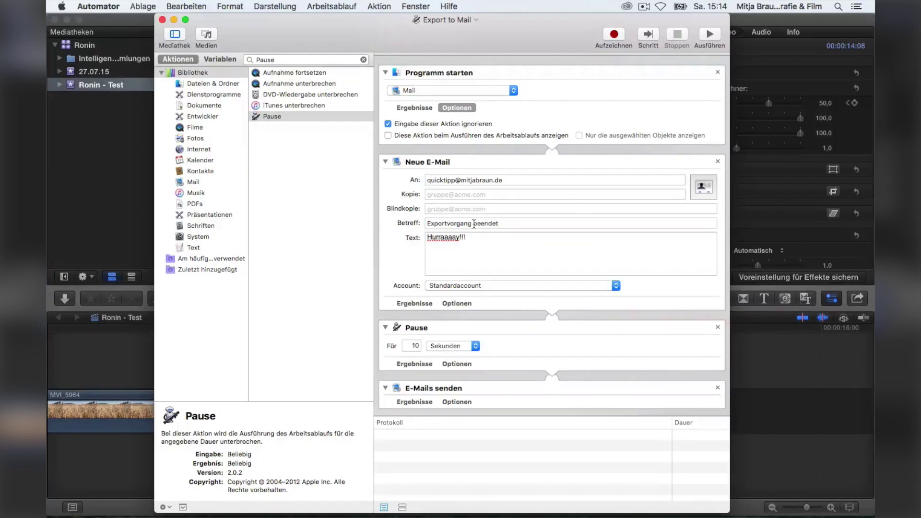
pyautogui.press('super+q')
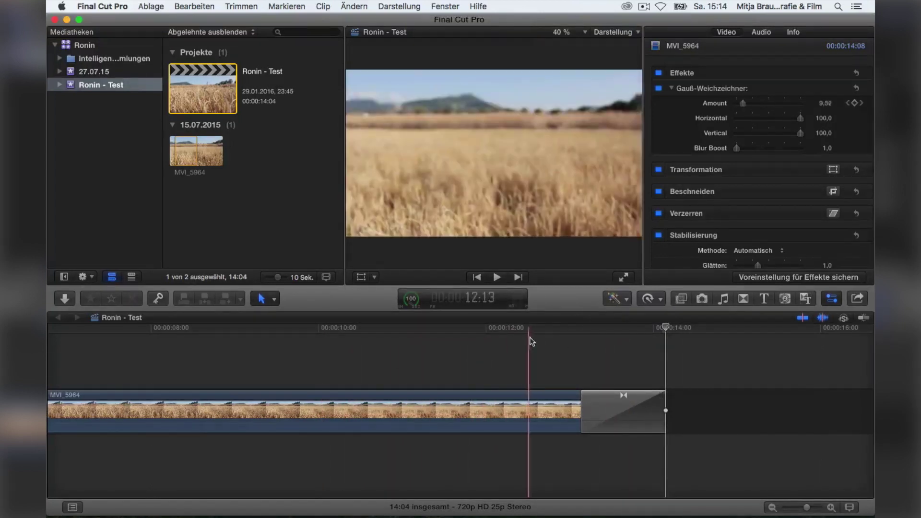
# Step: Open the Share > Originaldatei export for Ronin - Test and show its Einstellungen
pyautogui.click(857, 298)
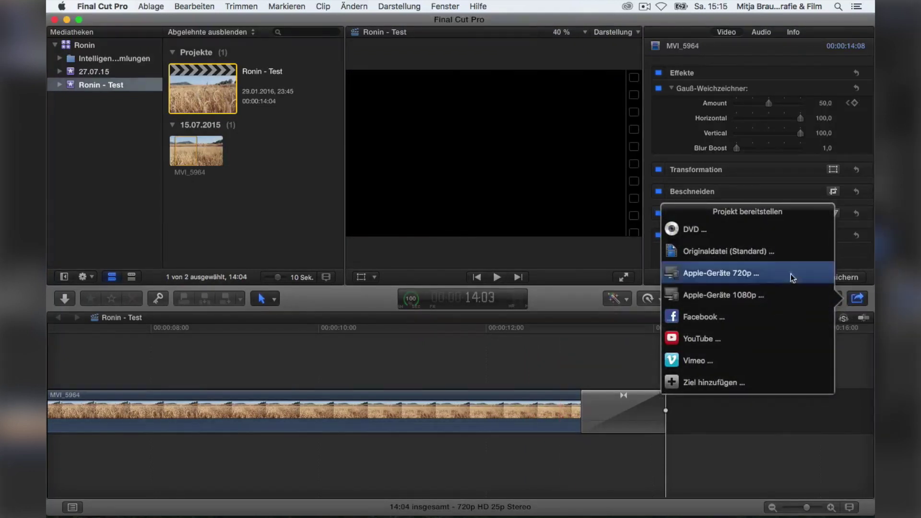
pyautogui.click(743, 251)
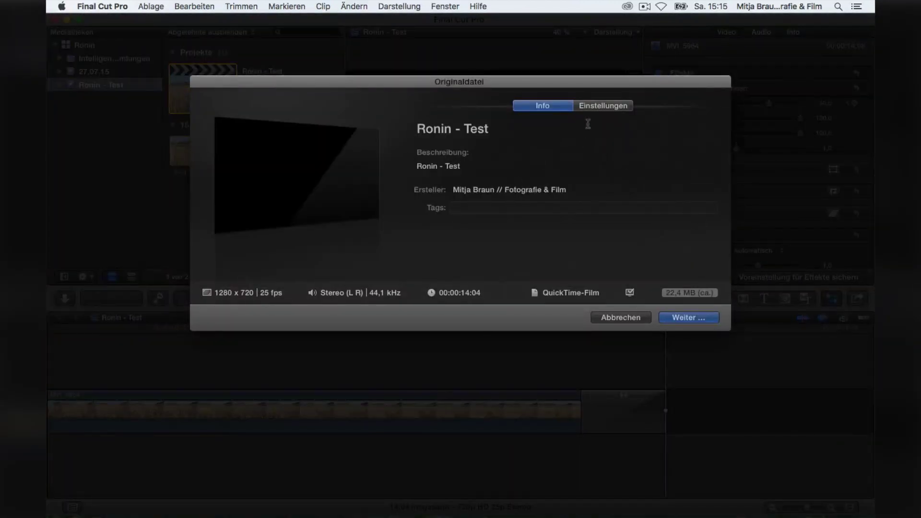
pyautogui.click(595, 108)
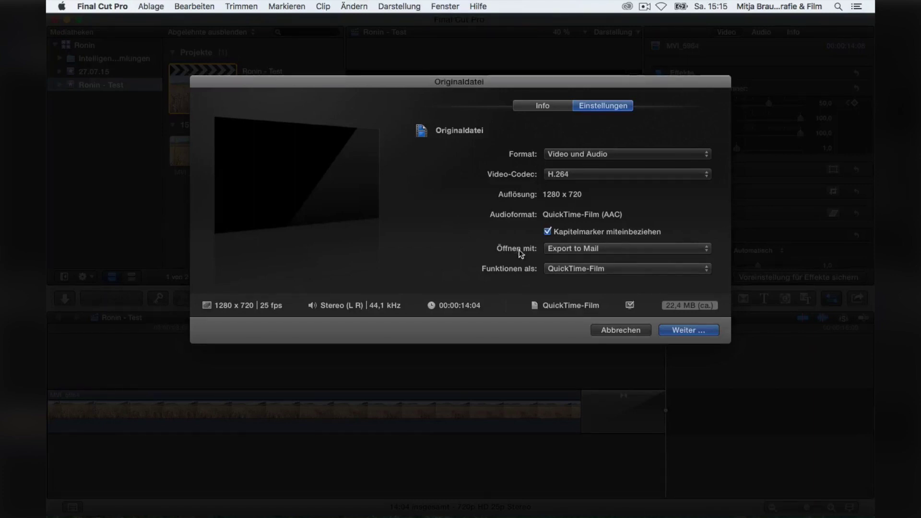
# Step: Set Öffnen mit to the Export to Mail app chosen from Schreibtisch
pyautogui.click(593, 249)
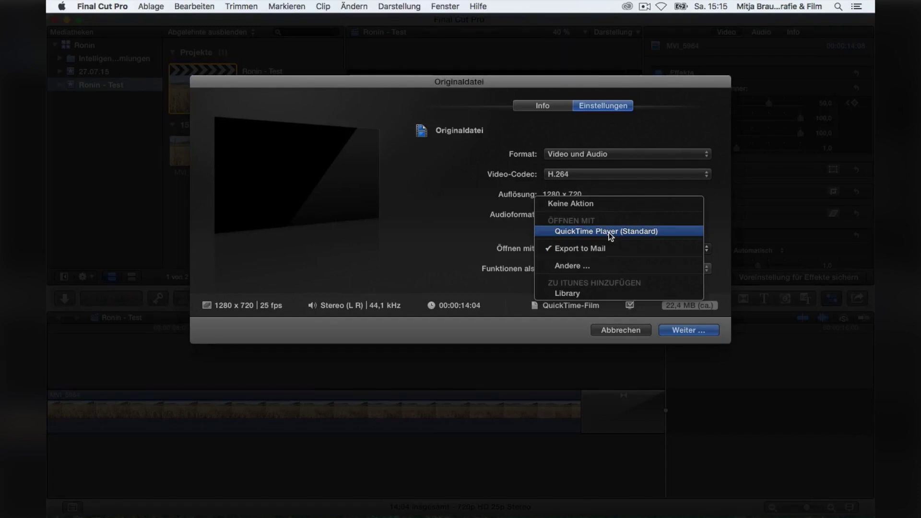
pyautogui.click(577, 267)
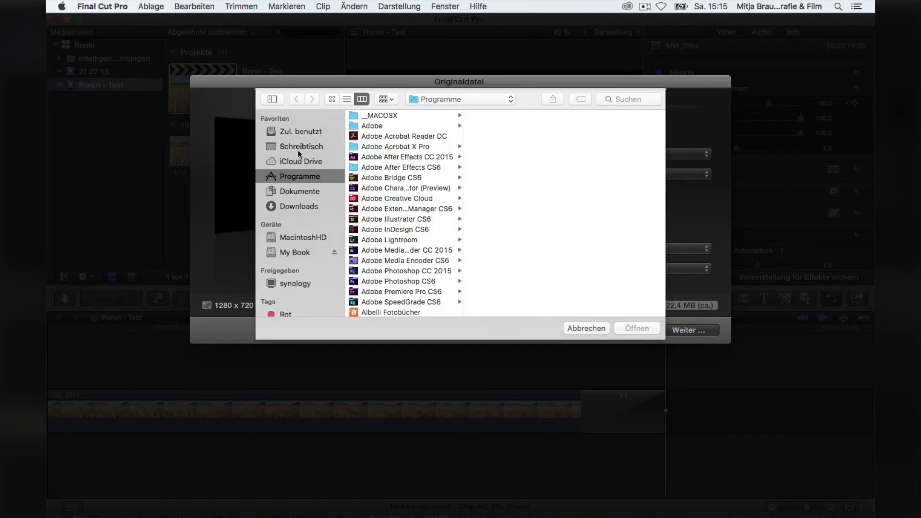
pyautogui.click(299, 147)
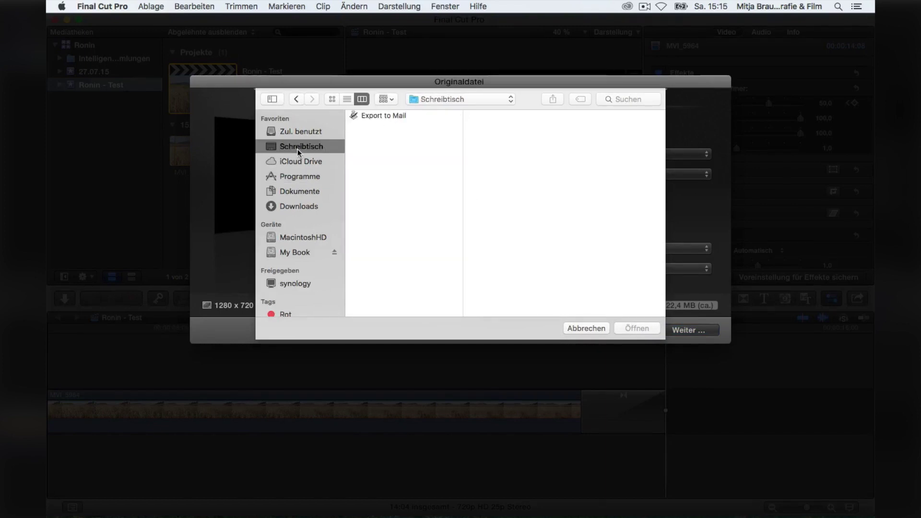
pyautogui.click(378, 117)
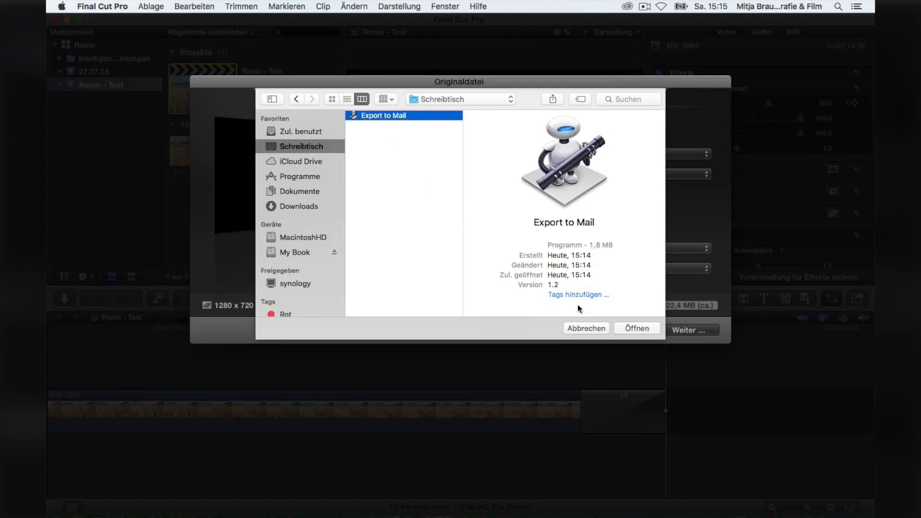
pyautogui.click(632, 327)
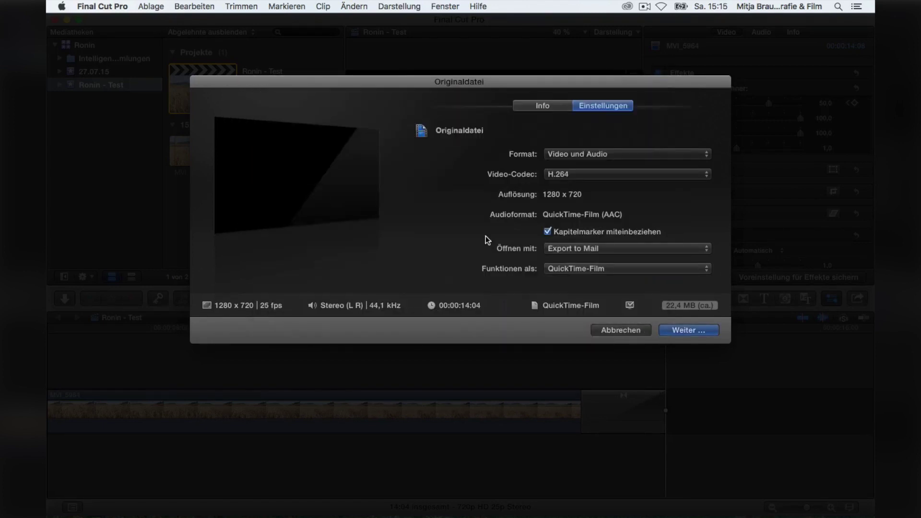
pyautogui.click(584, 249)
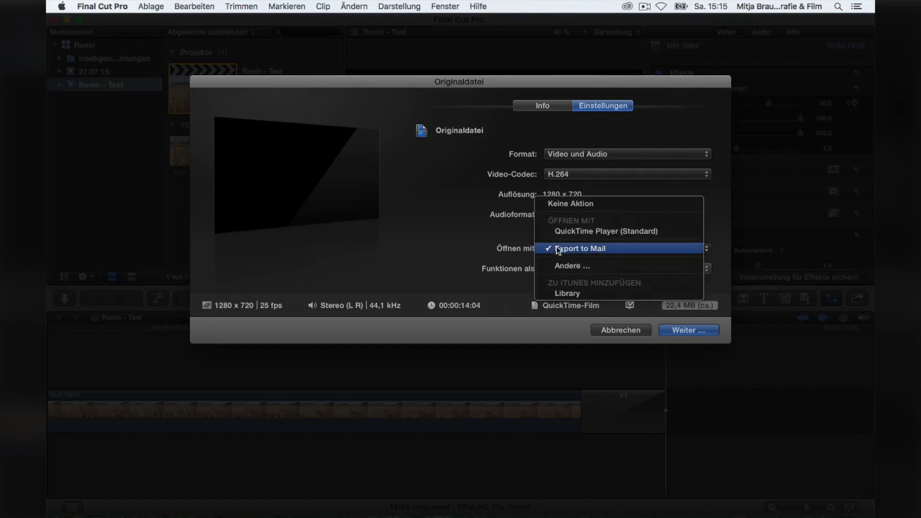
pyautogui.click(573, 251)
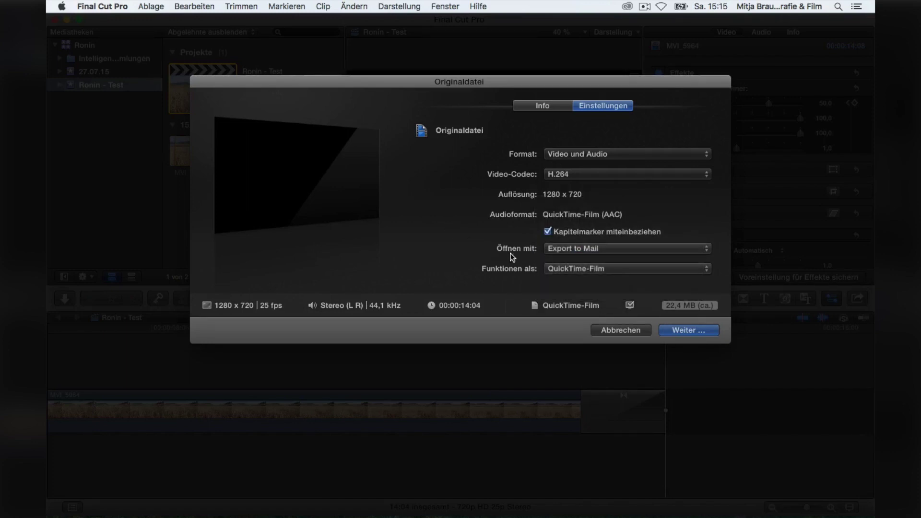
# Step: Export Ronin - Test to the desktop under its existing name
pyautogui.click(686, 330)
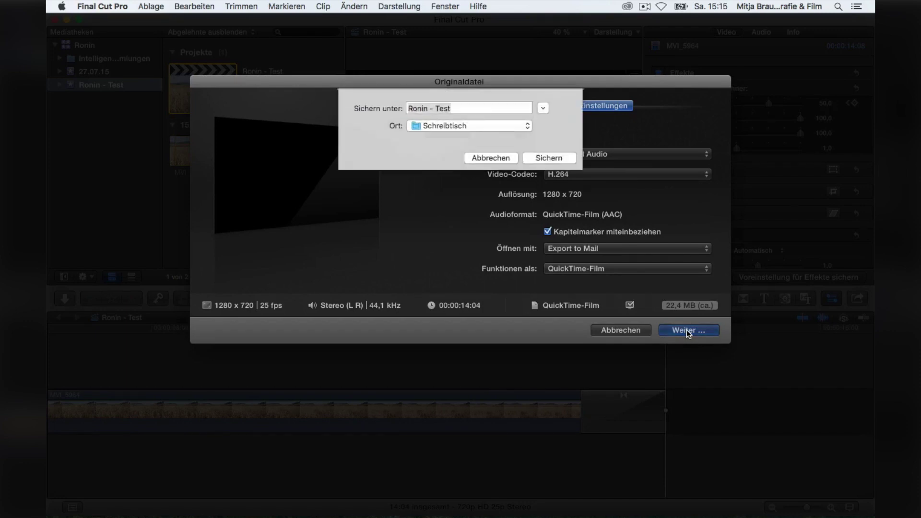
pyautogui.click(551, 160)
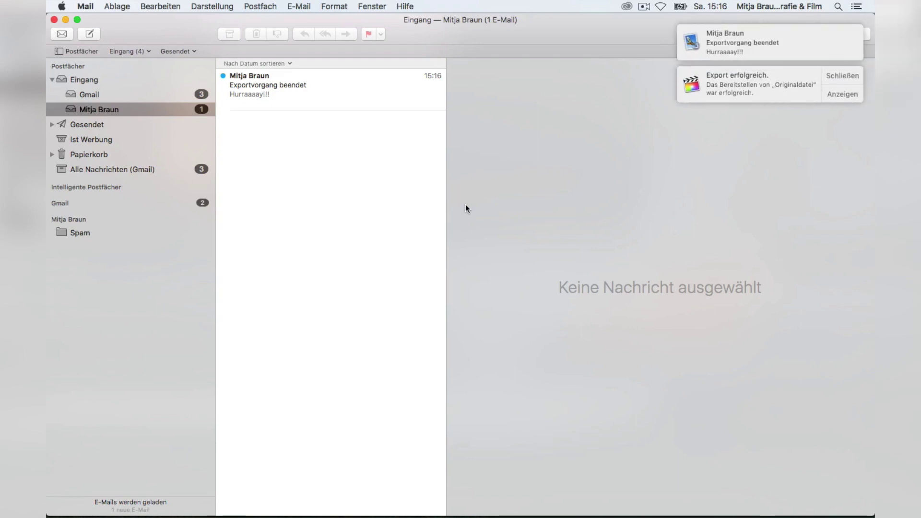
pyautogui.click(318, 90)
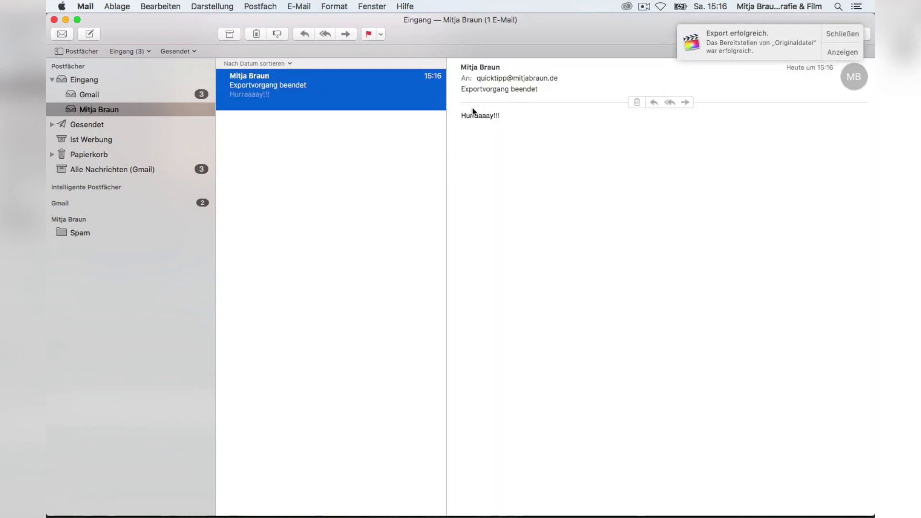